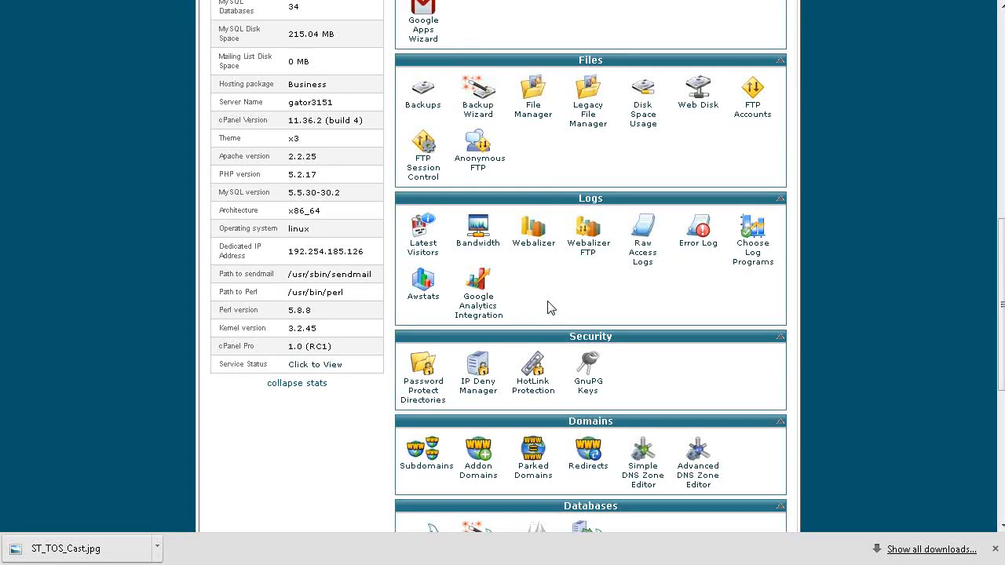
# View the File Manager upload page for the beameupscotty.info folder, and open the FileZilla download page from the search results.
pyautogui.click(529, 96)
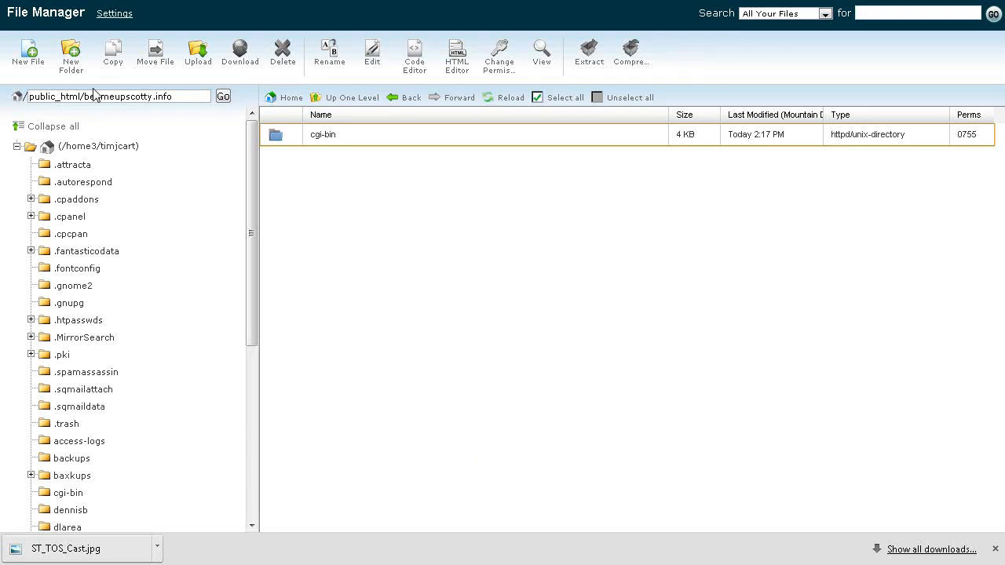
pyautogui.click(198, 57)
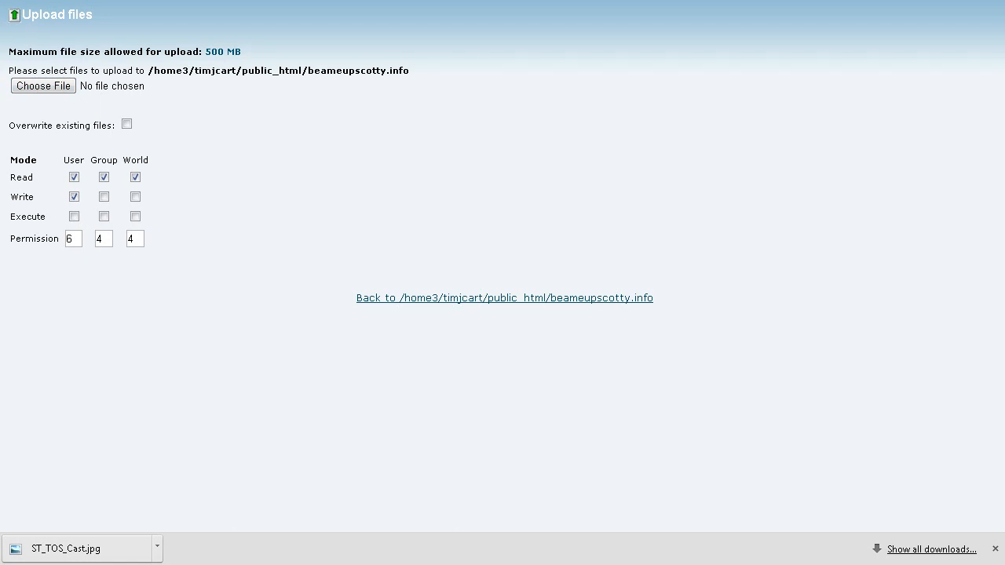
pyautogui.click(438, 0)
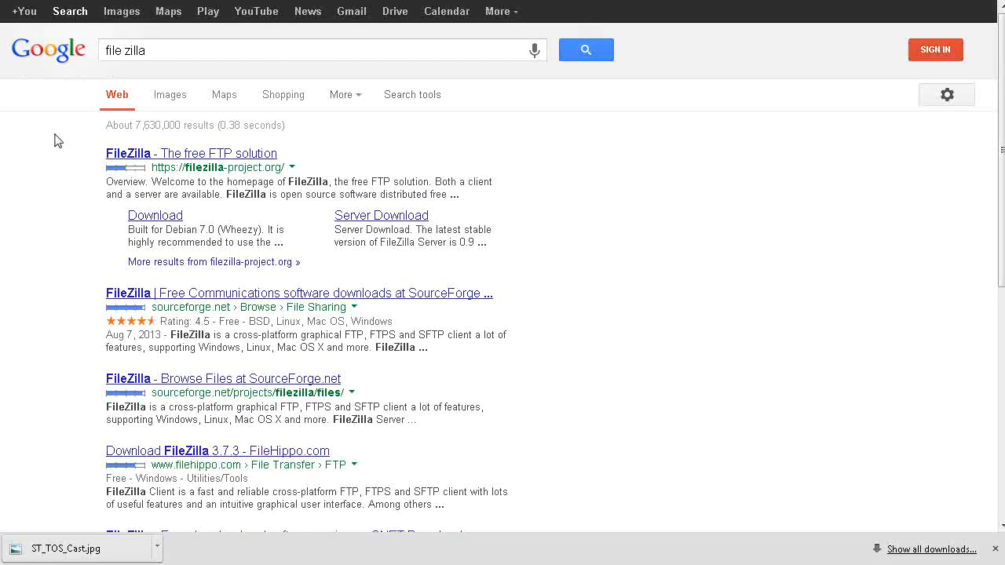
pyautogui.click(147, 218)
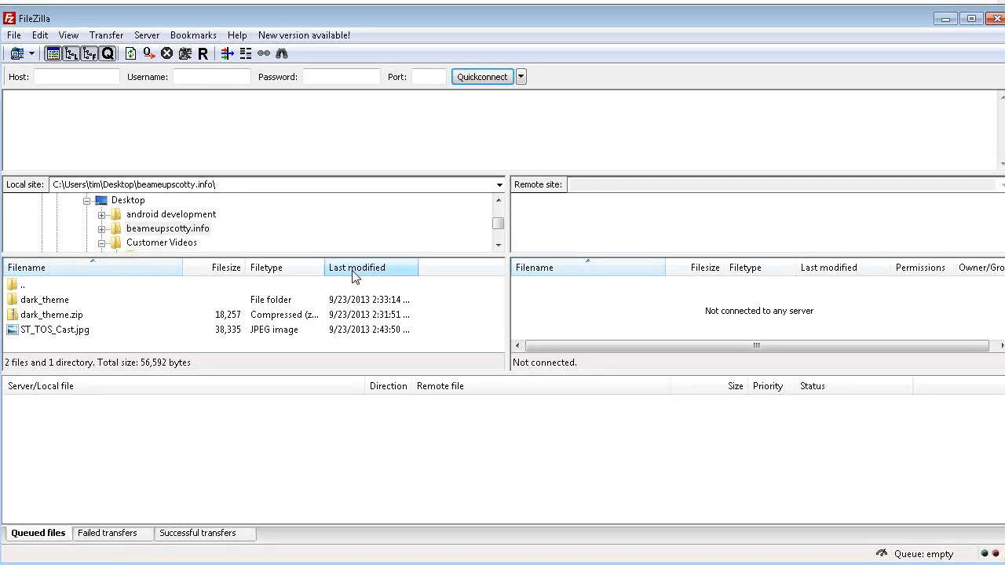
# Switch to FileZilla and open the inner dark_theme folder of beameupscotty.info on the local site.
pyautogui.doubleClick(60, 303)
pyautogui.doubleClick(59, 303)
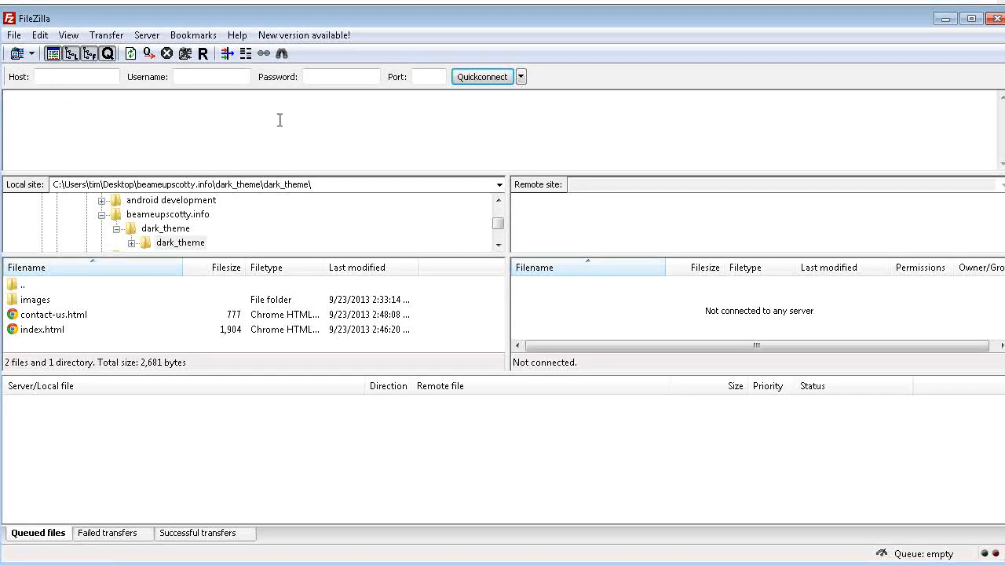
# Create a new Site Manager entry named beameupscotty.
pyautogui.click(14, 35)
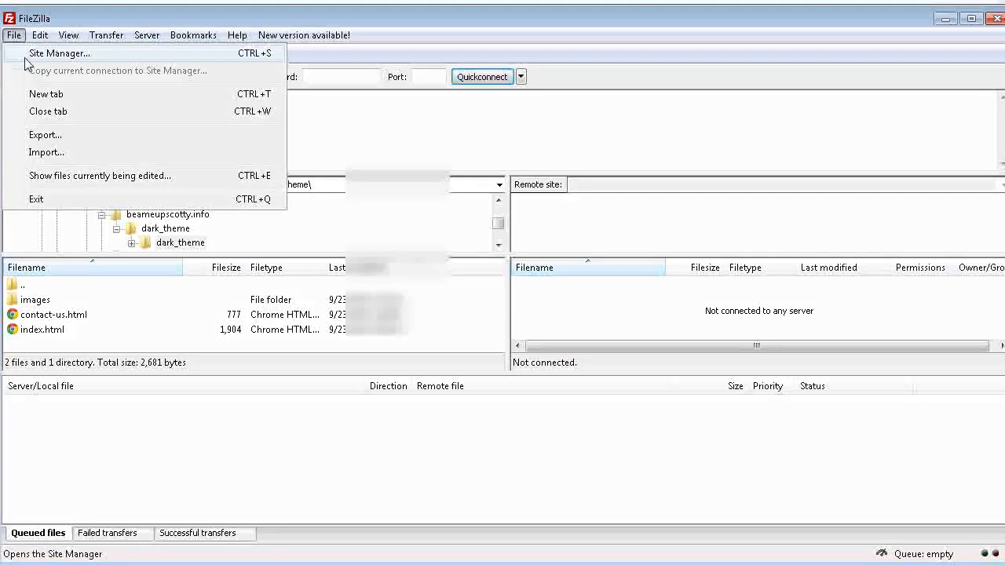
pyautogui.click(59, 53)
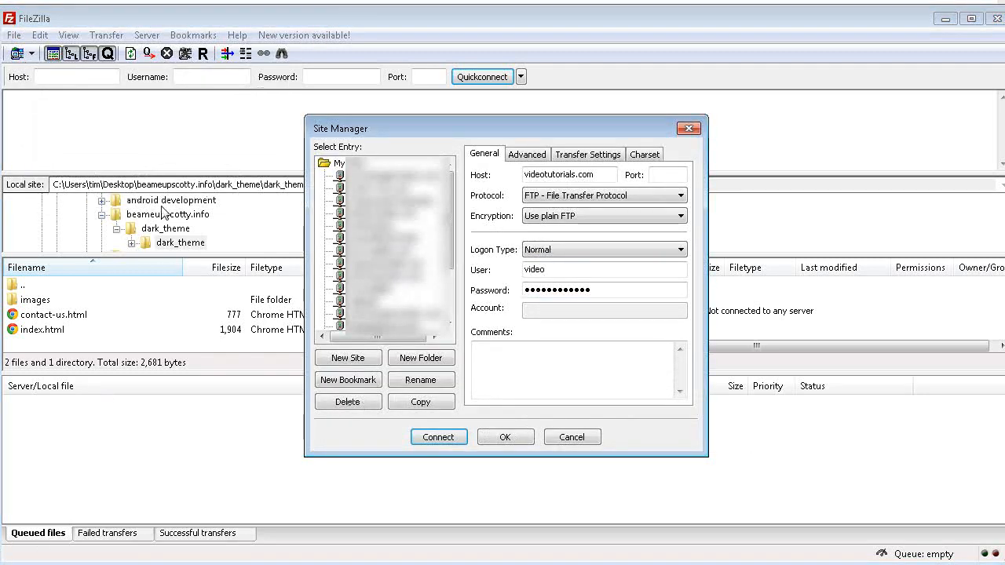
pyautogui.click(345, 359)
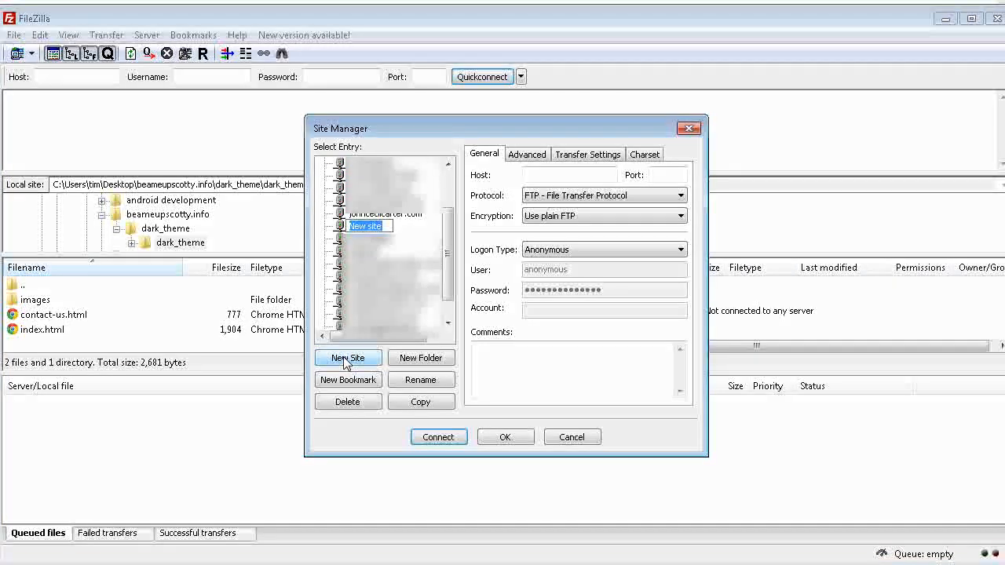
pyautogui.write('bea')
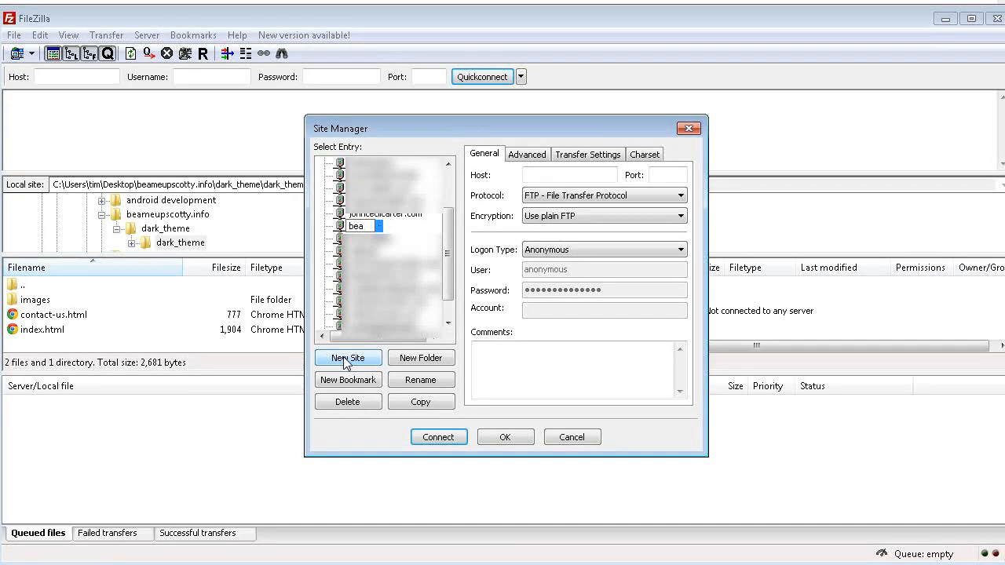
pyautogui.write('meupsco')
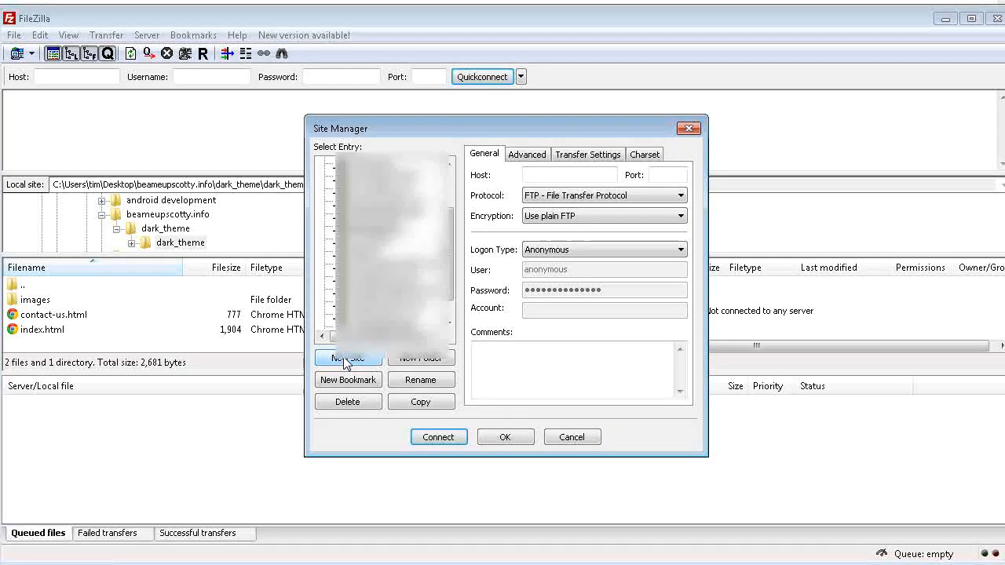
pyautogui.press('Return')
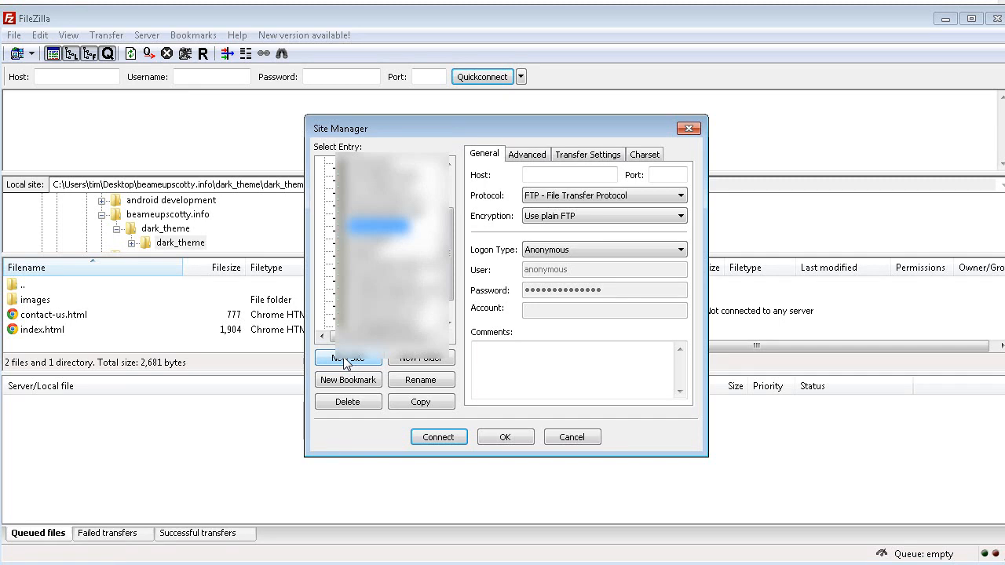
# Set the new site's host to beameupscotty.com and its logon type to Normal.
pyautogui.click(544, 175)
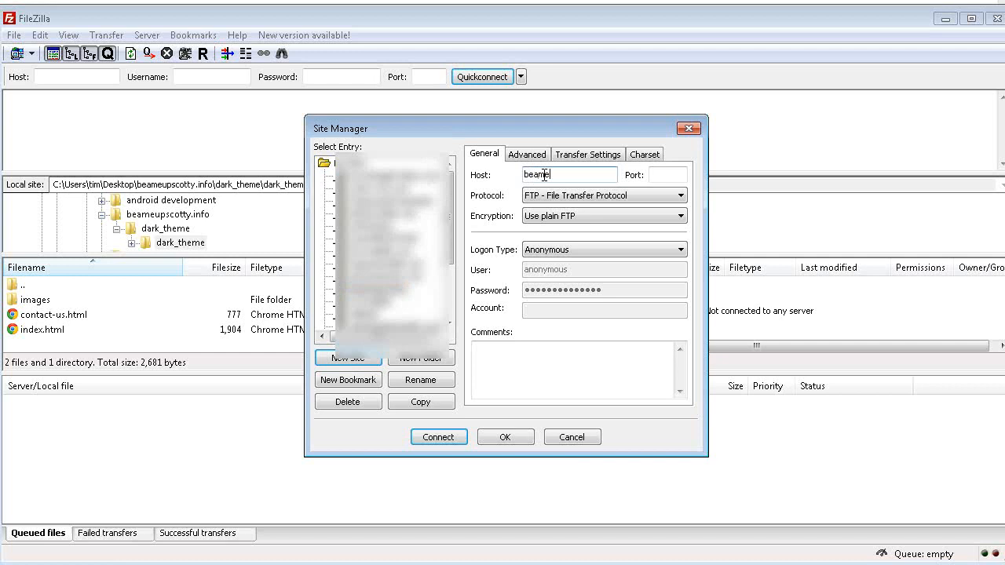
pyautogui.write('beameupscotty.com')
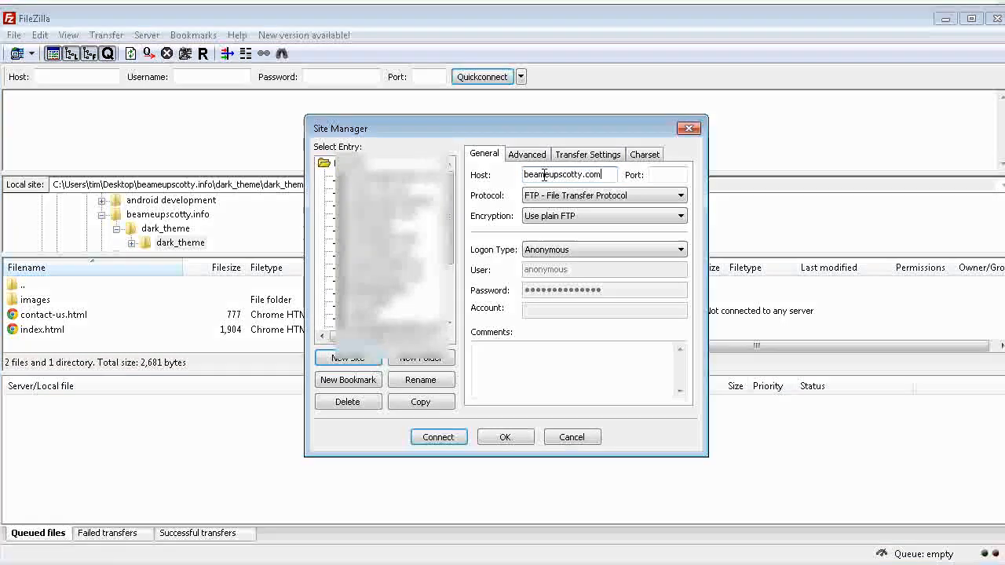
pyautogui.press('Tab')
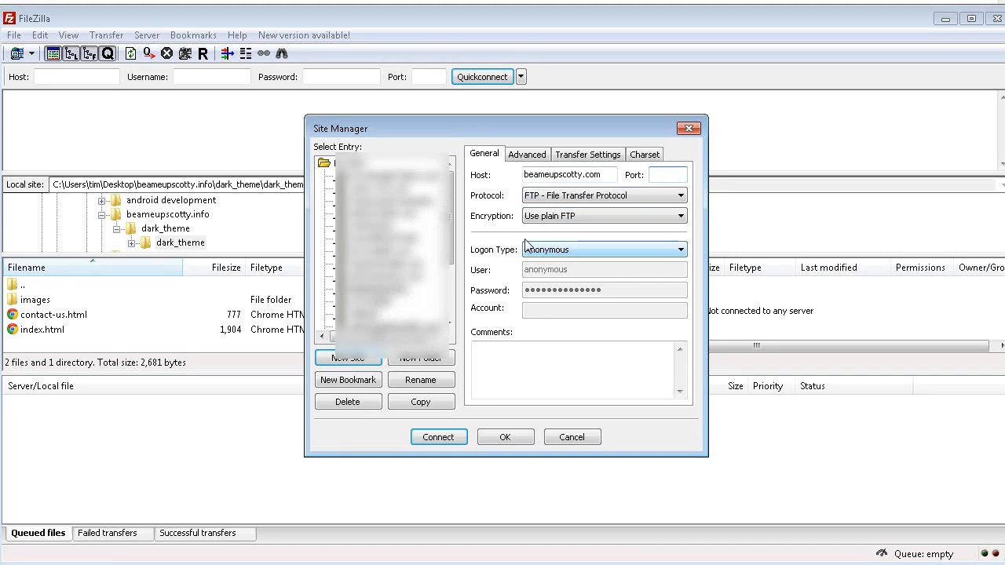
pyautogui.click(569, 253)
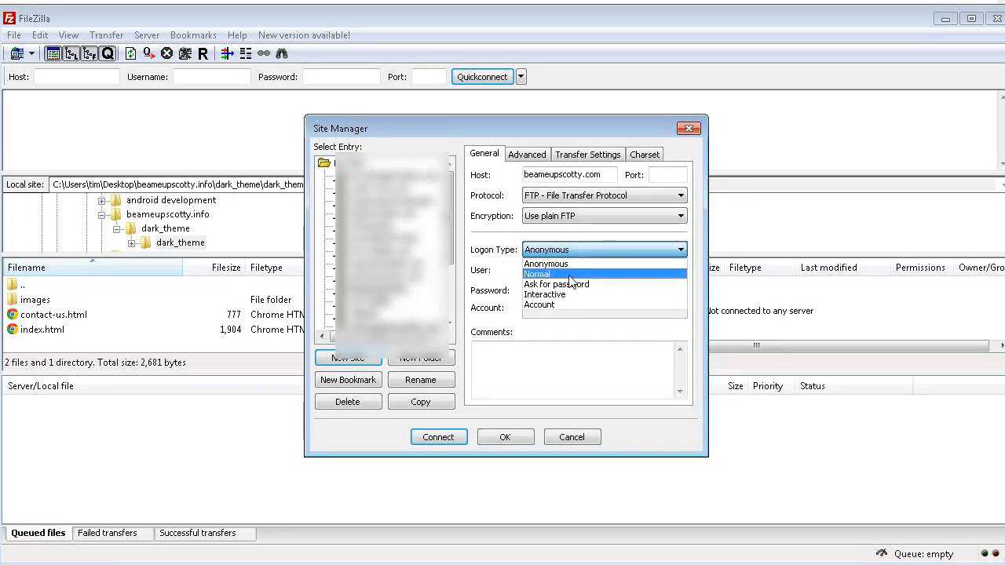
pyautogui.click(570, 274)
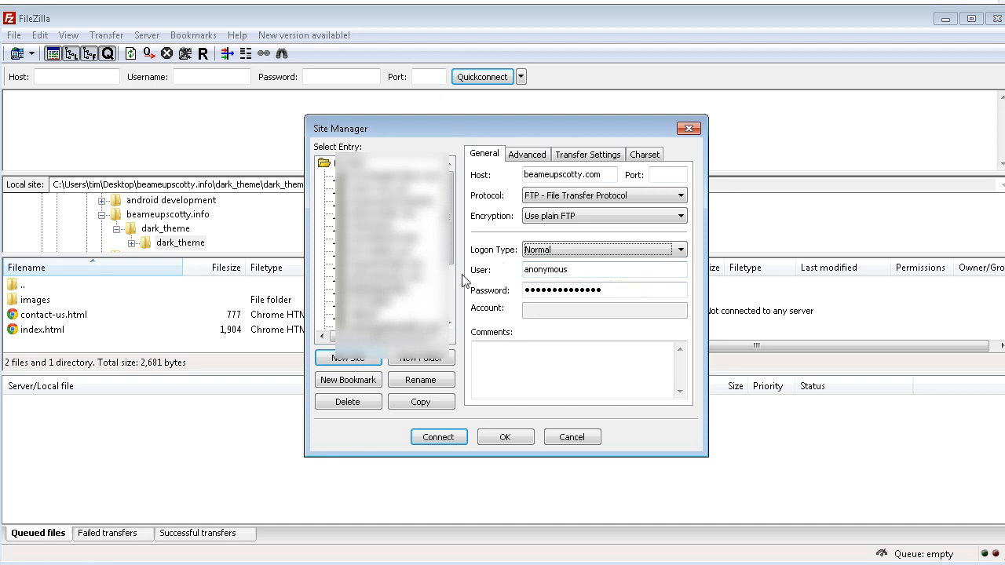
# Enter the FTP account's user name and password for the new site and connect to the server.
pyautogui.doubleClick(577, 269)
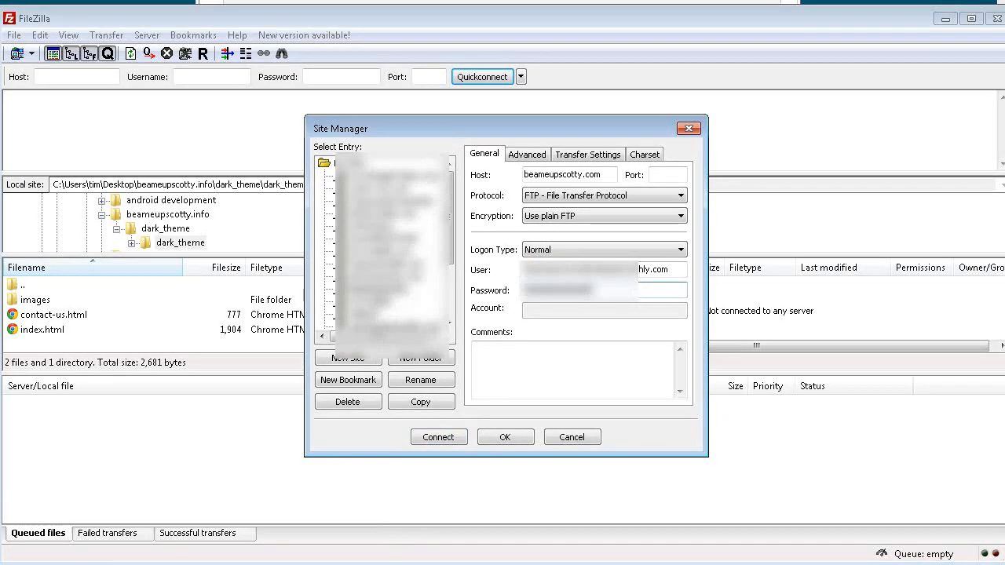
pyautogui.click(430, 439)
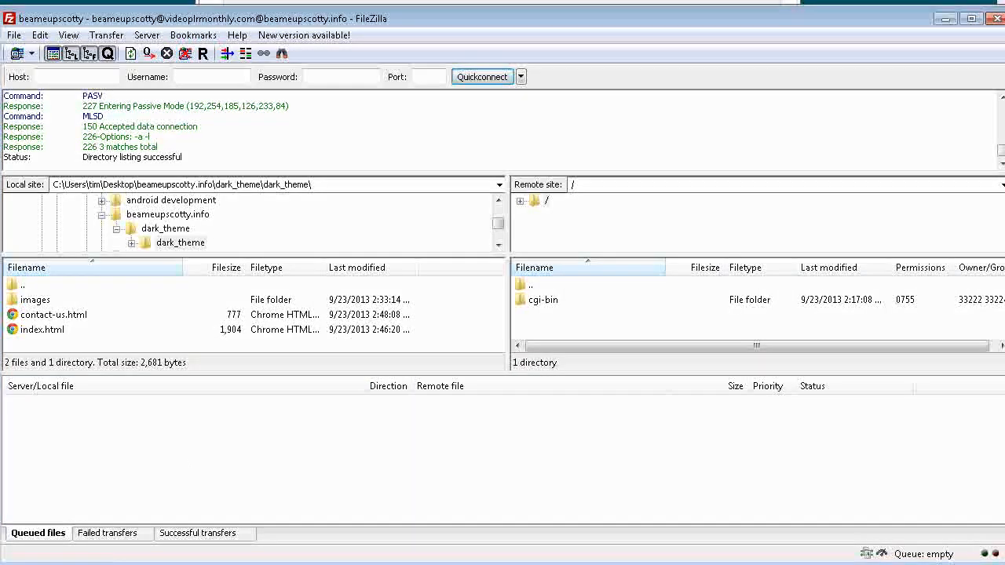
# Upload the images folder, contact-us.html and index.html from the local dark_theme folder to the remote root directory.
pyautogui.click(45, 303)
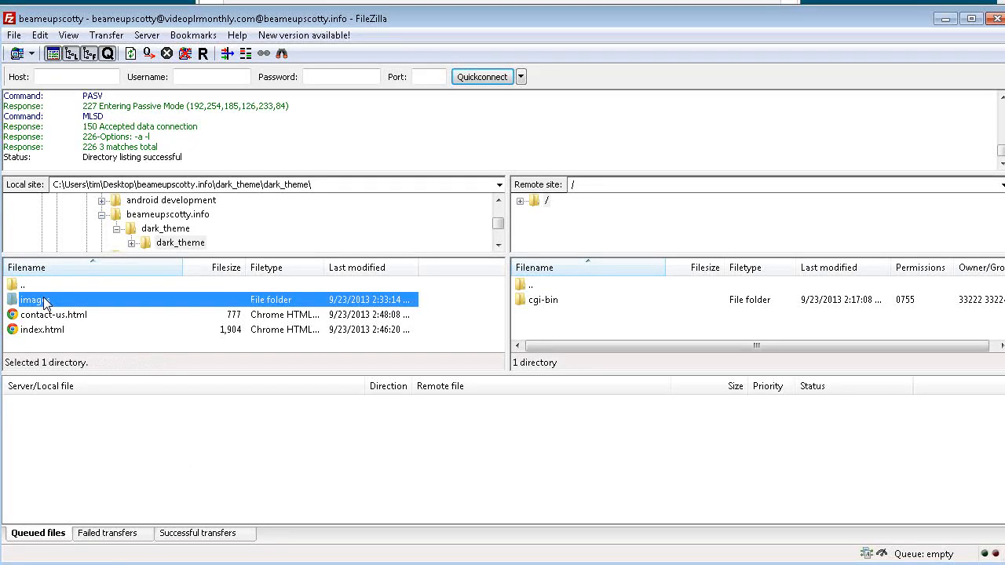
pyautogui.keyDown('ctrl'); pyautogui.click(46, 317); pyautogui.keyUp('ctrl')
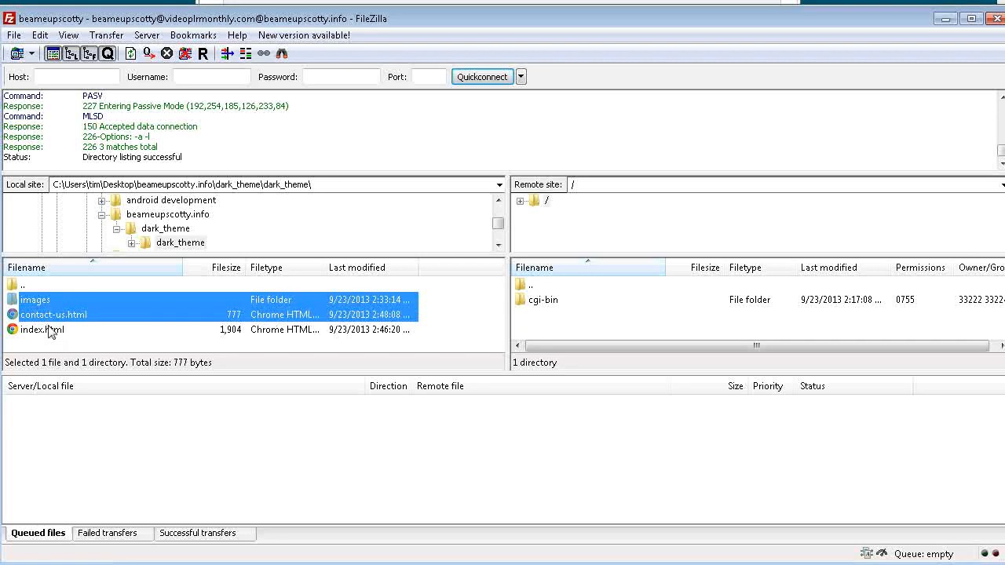
pyautogui.keyDown('ctrl'); pyautogui.click(48, 331); pyautogui.keyUp('ctrl')
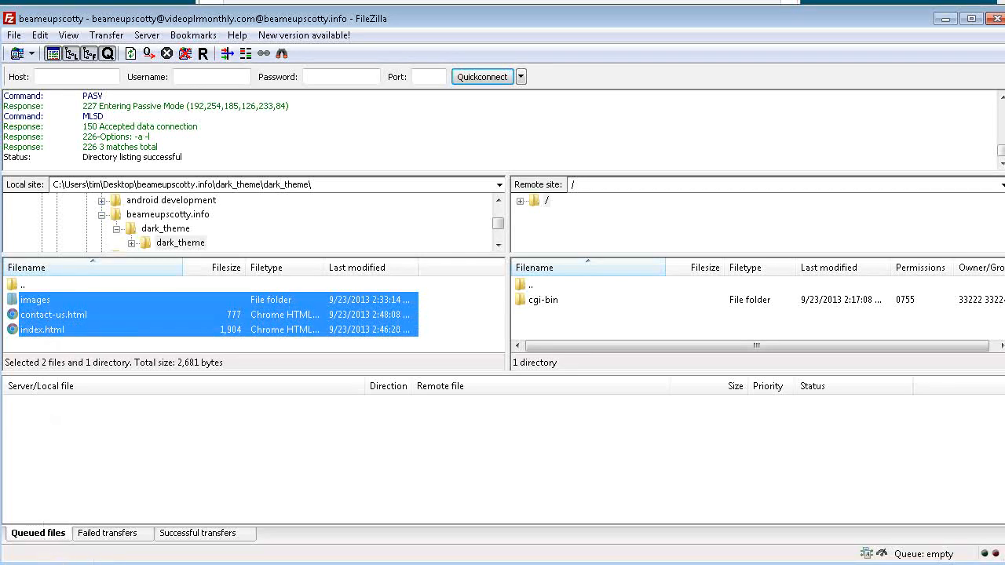
pyautogui.rightClick(96, 312)
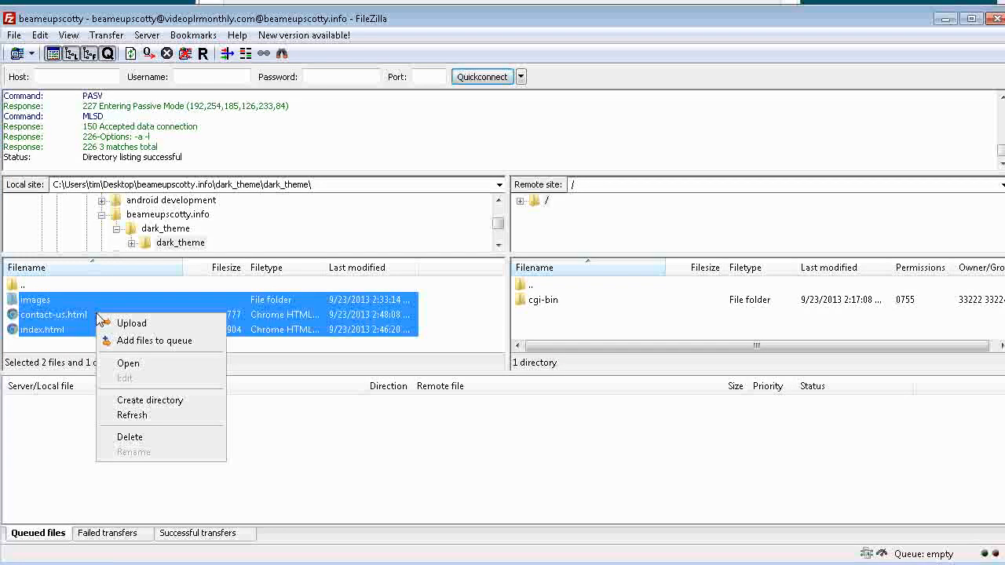
pyautogui.click(114, 325)
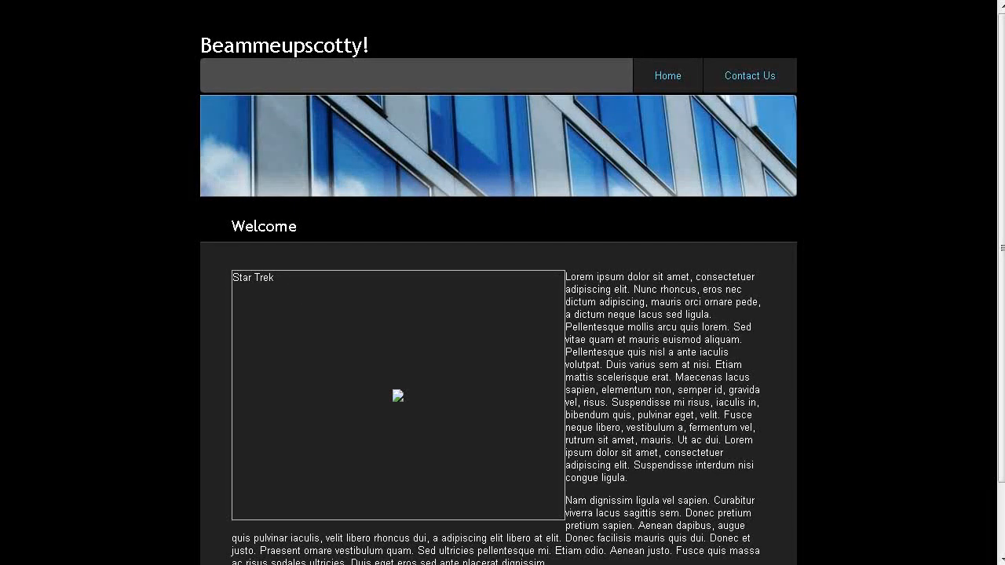
# In Windows Explorer, copy ST_TOS_Cast.jpg from the beameupscotty.info folder into the images folder inside the inner dark_theme folder.
pyautogui.hotkey('alt', 'Tab')
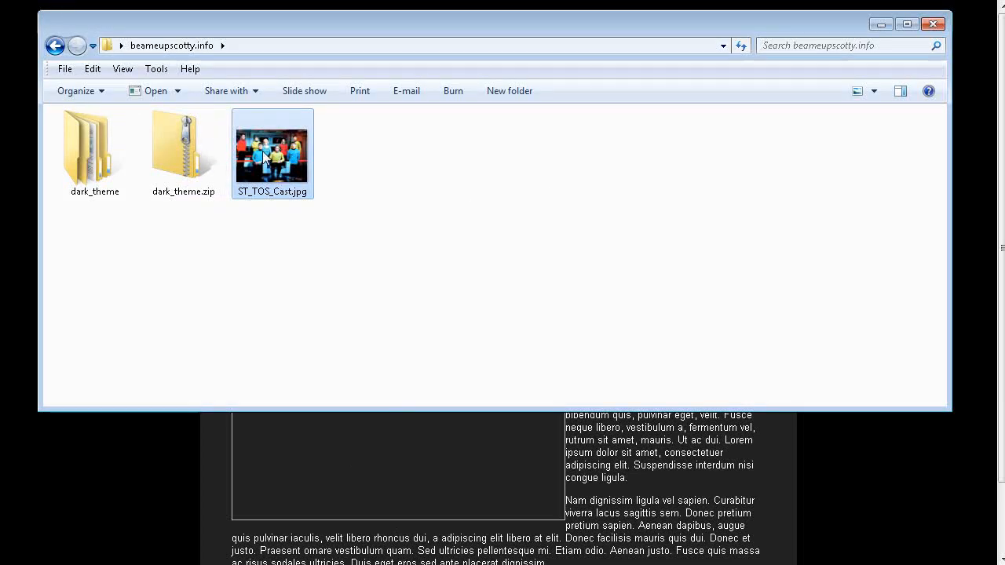
pyautogui.rightClick(264, 157)
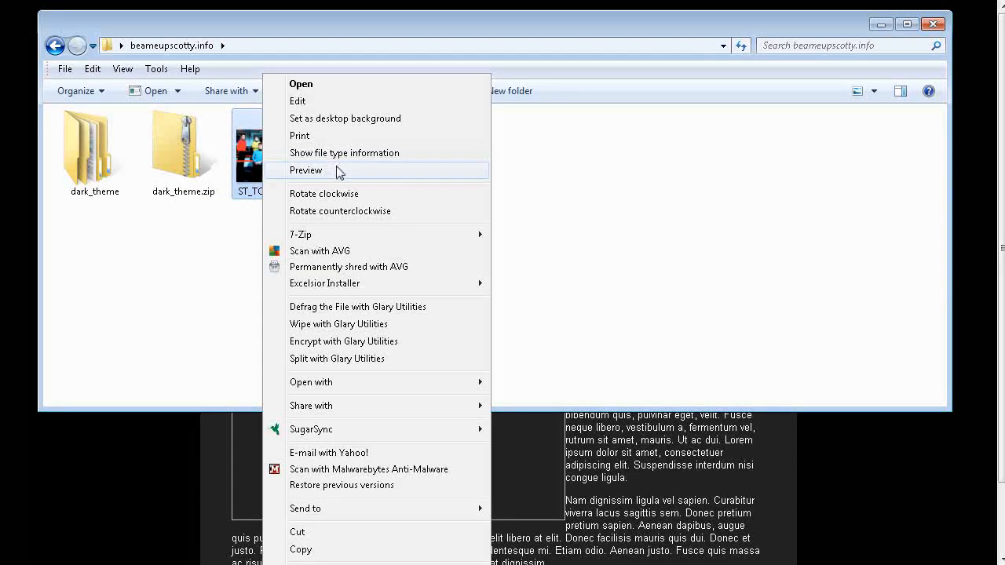
pyautogui.click(300, 549)
pyautogui.click(83, 173)
pyautogui.doubleClick(82, 174)
pyautogui.doubleClick(86, 138)
pyautogui.doubleClick(91, 138)
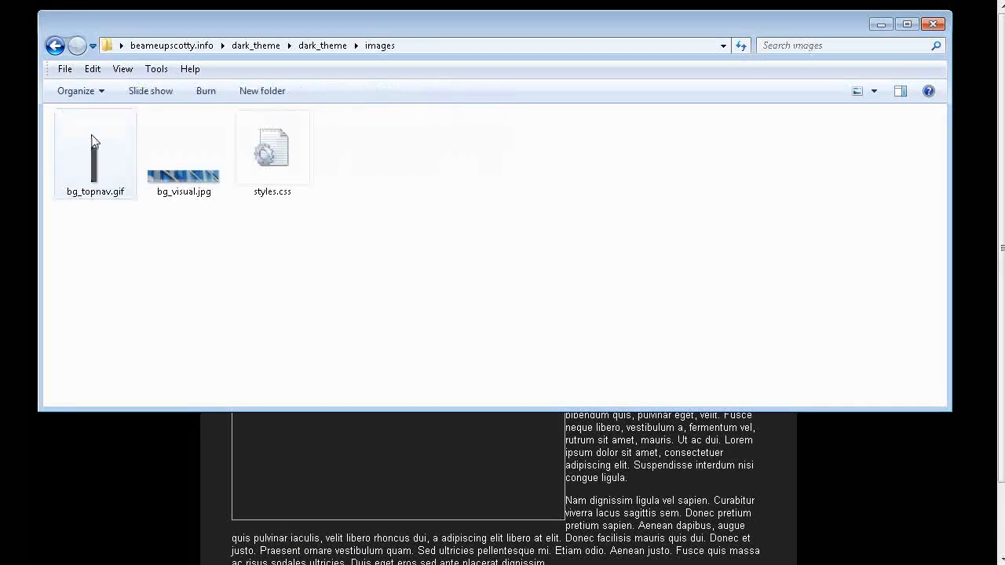
pyautogui.rightClick(251, 287)
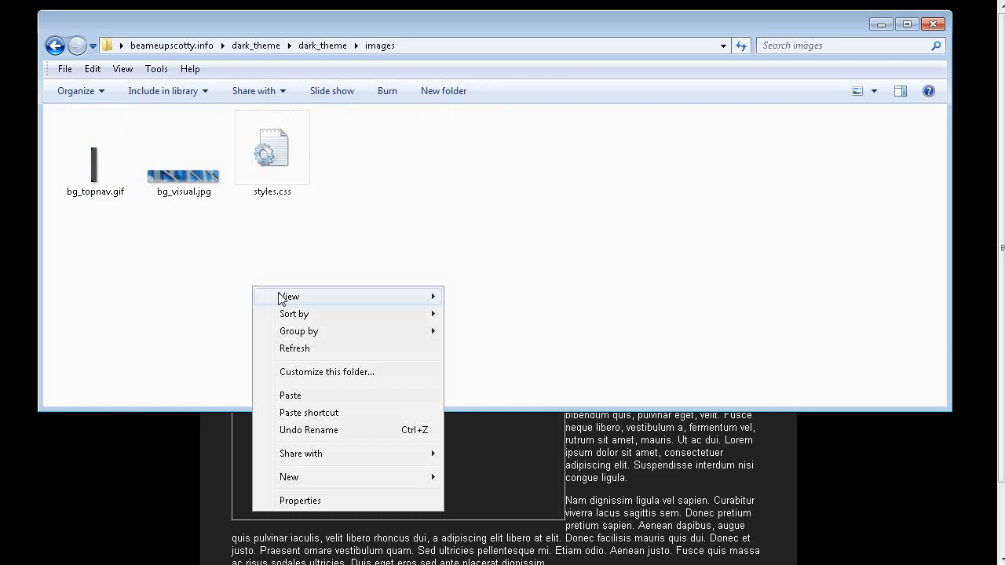
pyautogui.click(302, 396)
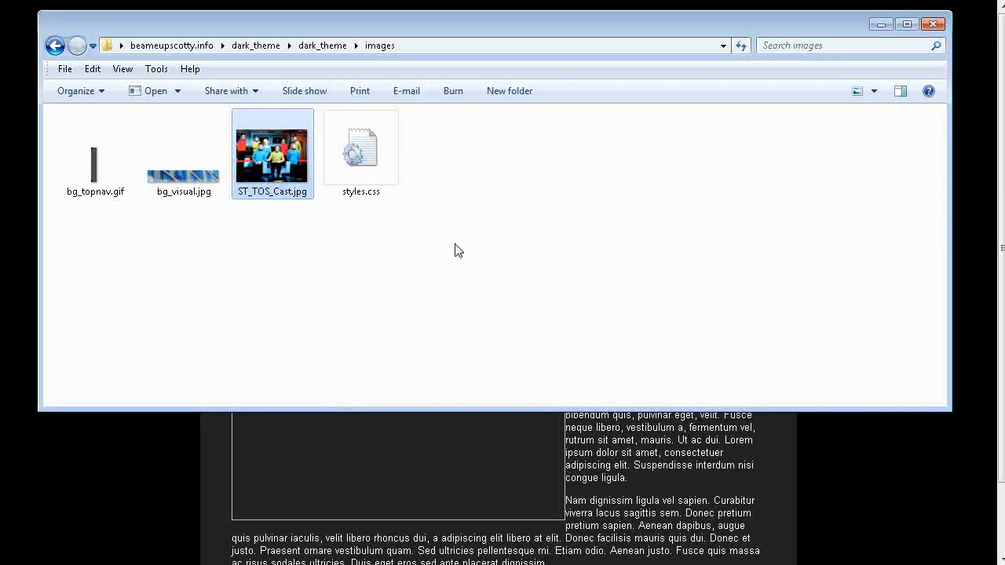
pyautogui.click(55, 46)
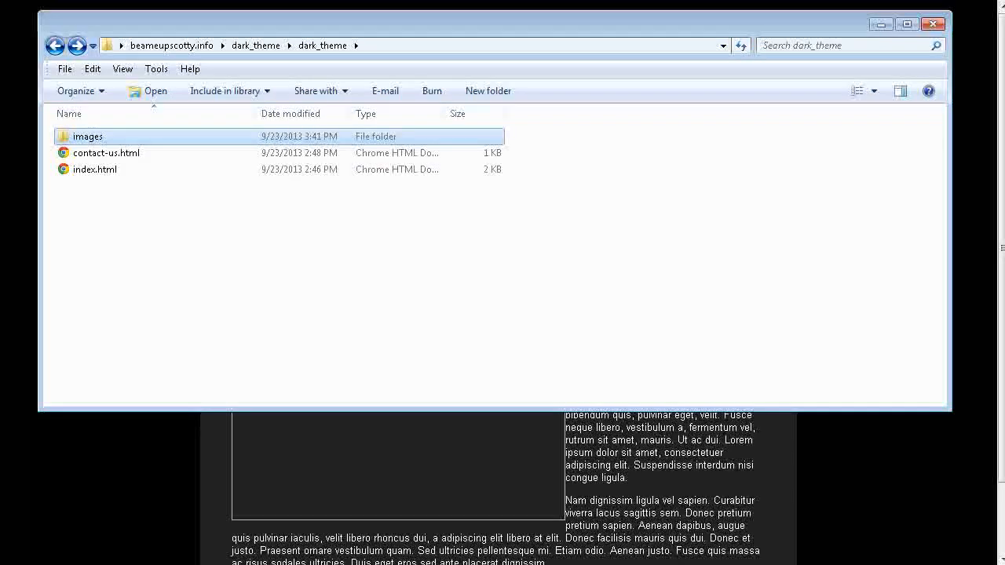
# Switch to KompoZer and open the image properties of the Star Trek picture on the index.html page.
pyautogui.hotkey('alt', 'Tab')
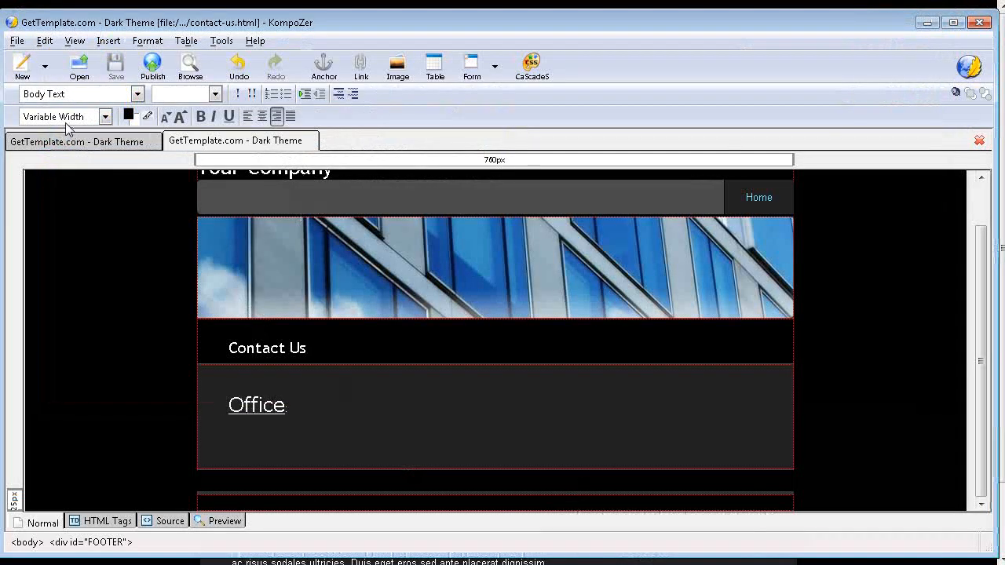
pyautogui.click(79, 141)
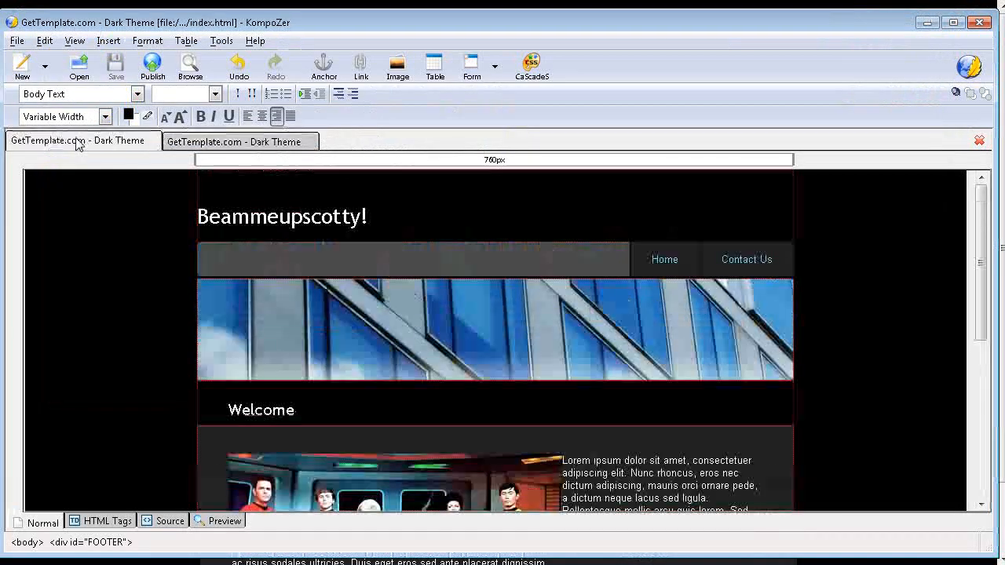
pyautogui.click(343, 483)
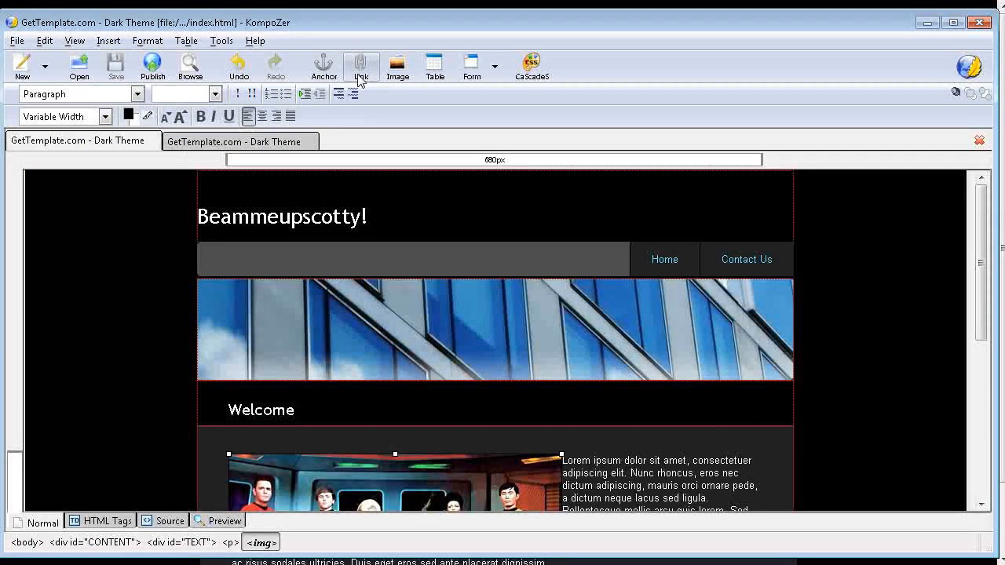
pyautogui.click(397, 67)
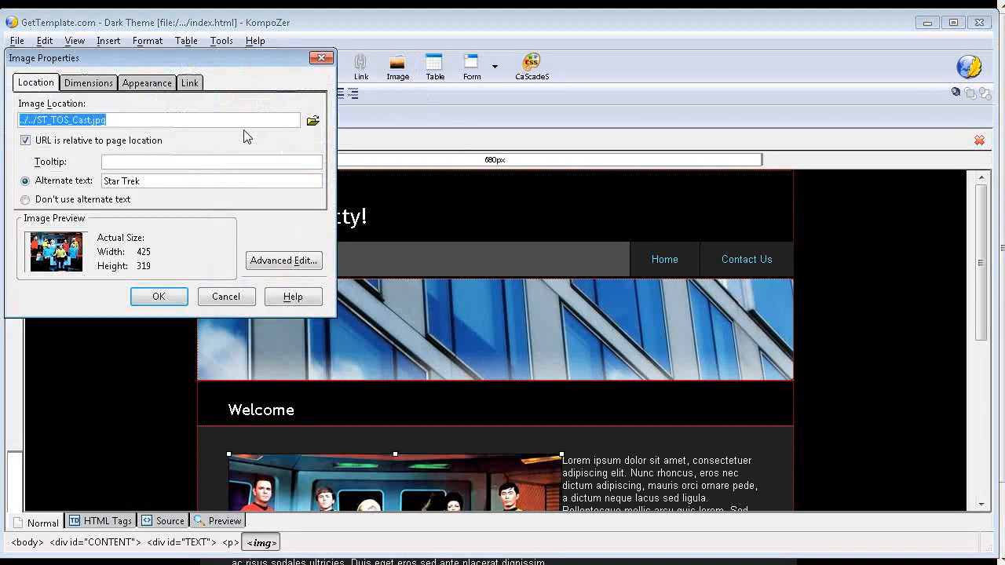
# Set the image location to ST_TOS_Cast.jpg in the inner dark_theme folder's images folder and save the page.
pyautogui.click(313, 122)
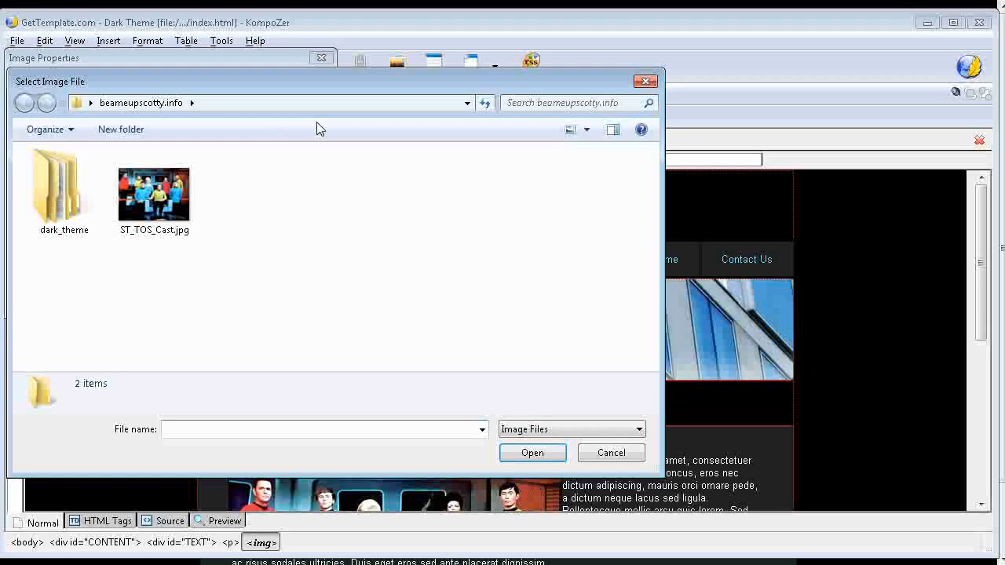
pyautogui.doubleClick(37, 203)
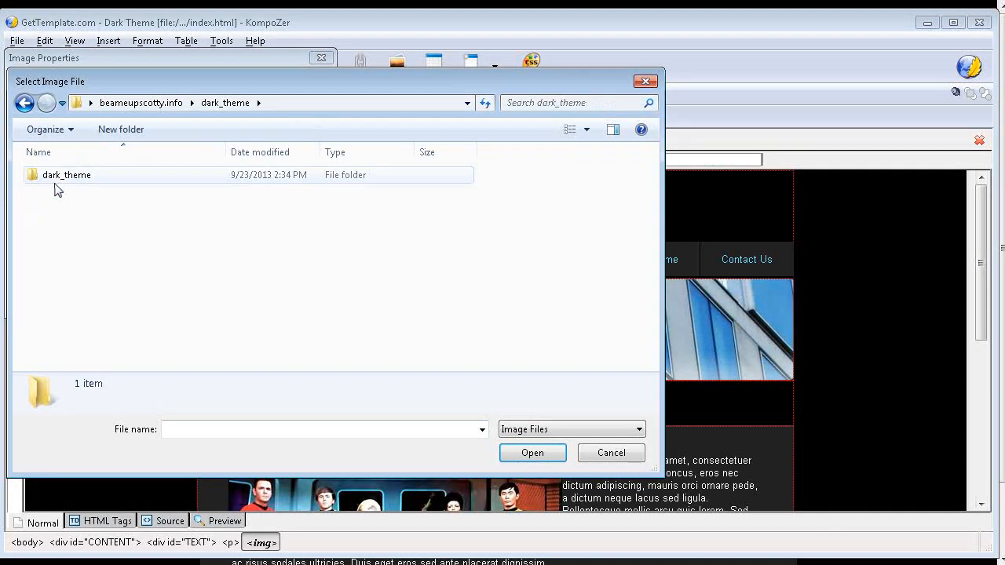
pyautogui.doubleClick(47, 175)
pyautogui.doubleClick(74, 180)
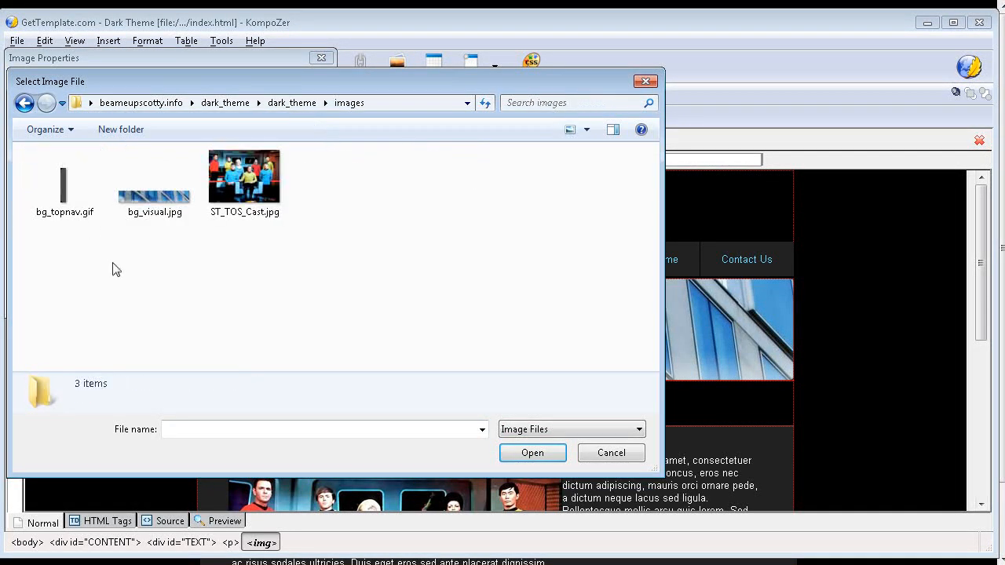
pyautogui.click(252, 205)
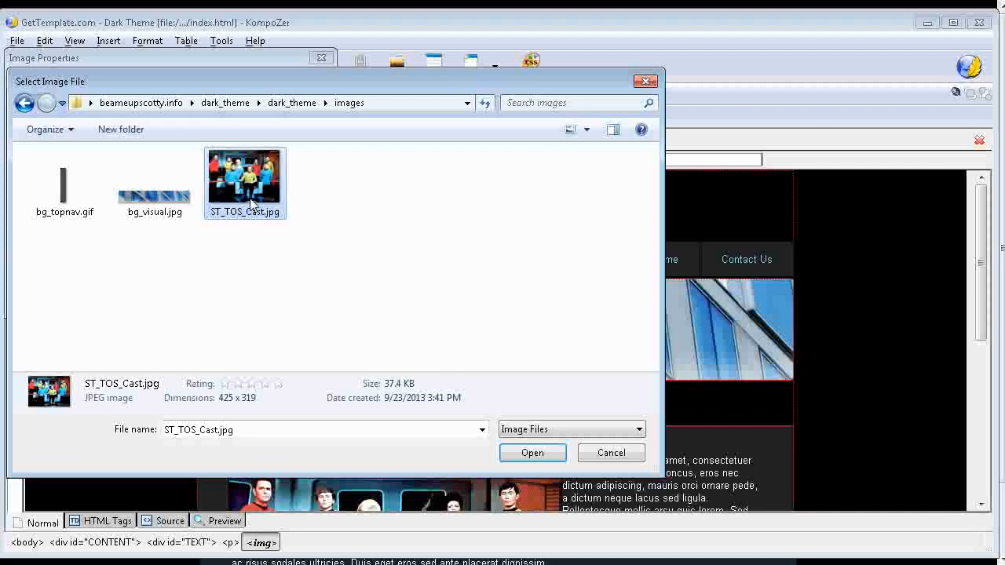
pyautogui.click(515, 454)
pyautogui.click(157, 296)
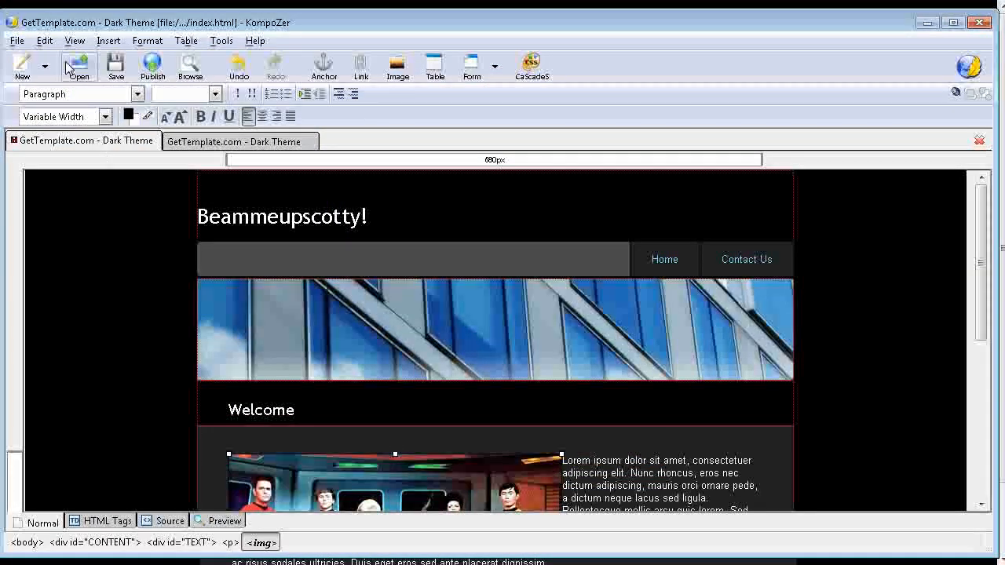
pyautogui.click(116, 69)
pyautogui.scroll(-4, 391, 390)
pyautogui.scroll(4, 380, 370)
pyautogui.scroll(-4, 379, 370)
pyautogui.scroll(4, 380, 370)
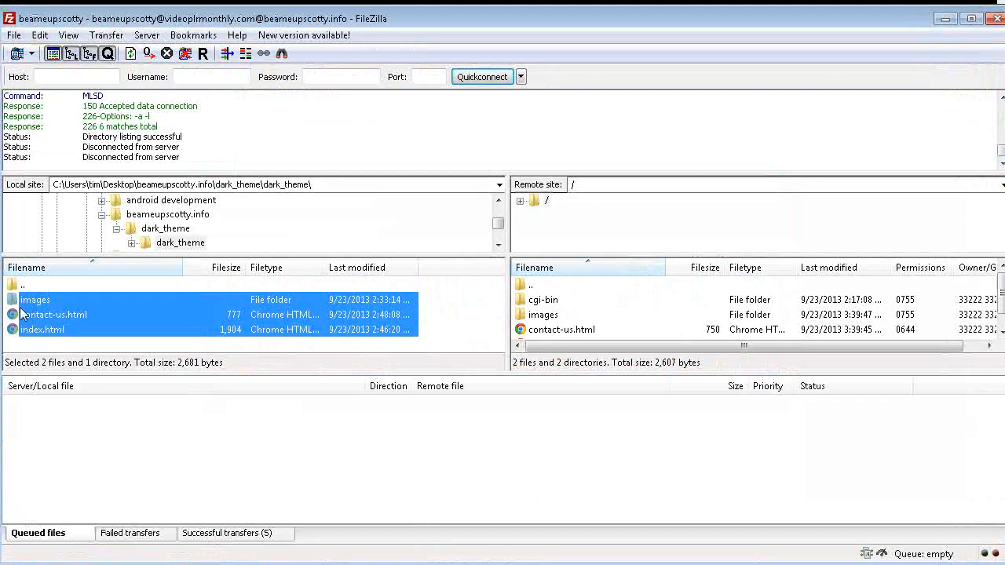
# In FileZilla, upload the local images folder and index.html to the remote root, always overwriting existing files for the current queue only.
pyautogui.click(25, 300)
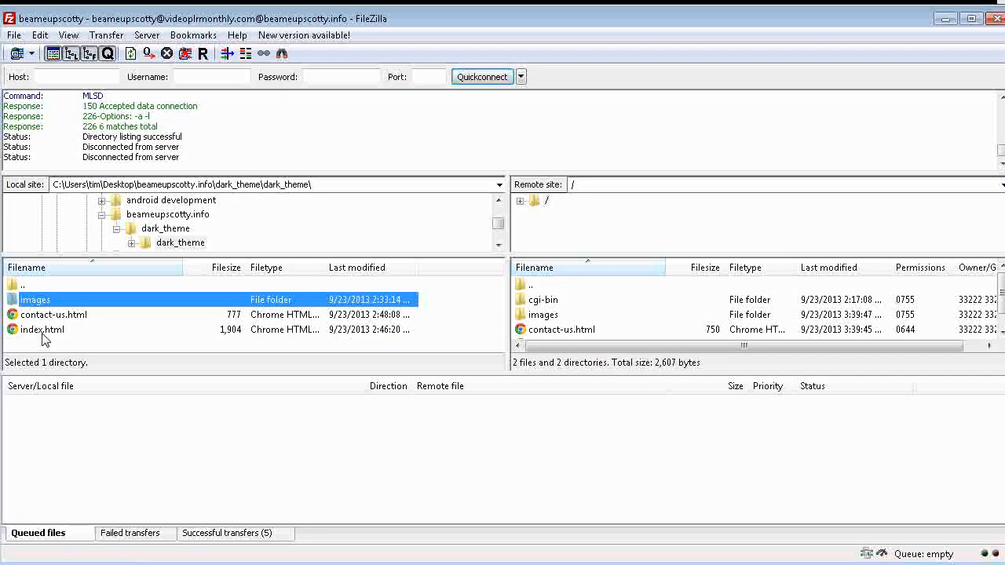
pyautogui.keyDown('ctrl'); pyautogui.click(40, 331); pyautogui.keyUp('ctrl')
pyautogui.rightClick(41, 332)
pyautogui.click(72, 343)
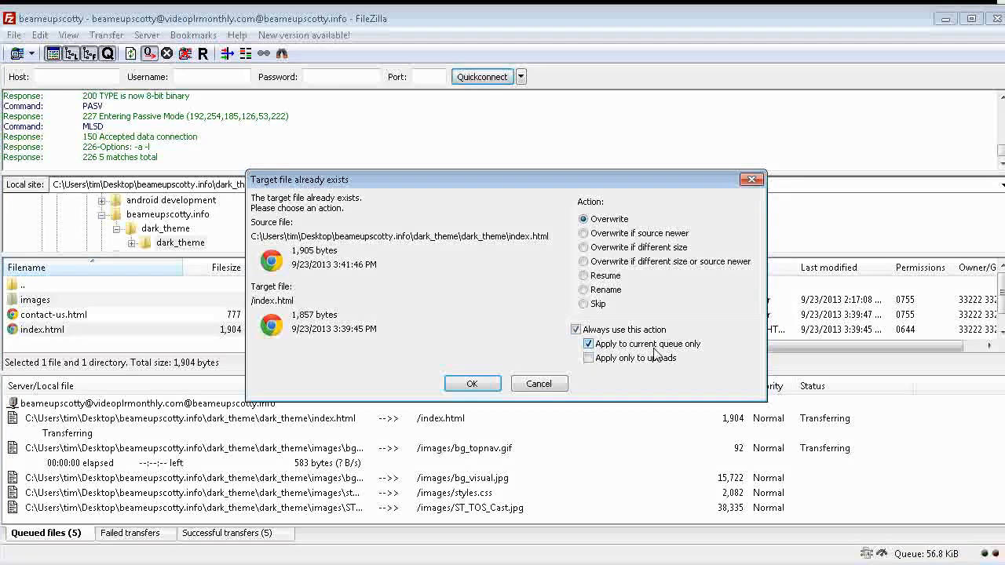
pyautogui.click(474, 385)
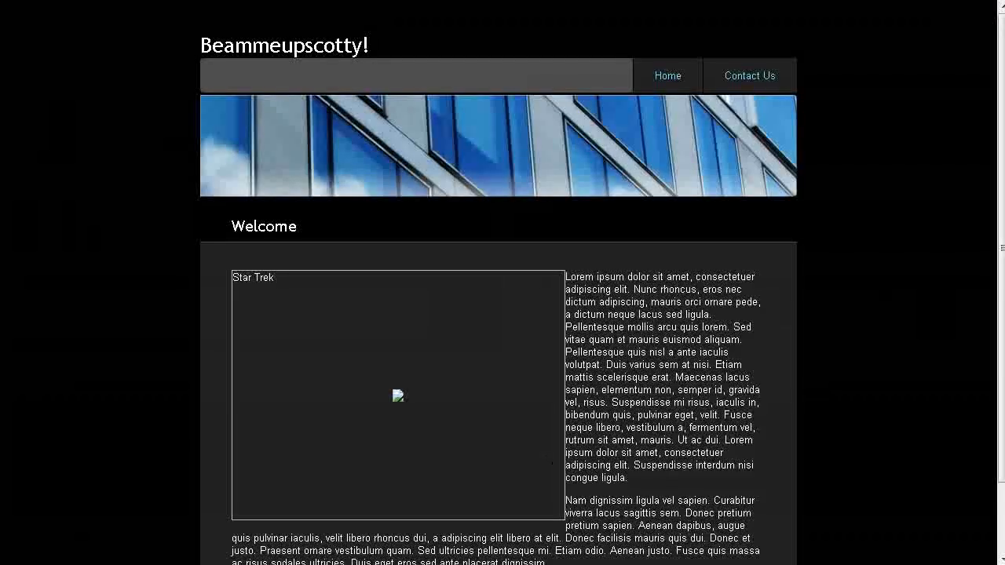
# Reload the live home page in the browser to check the Star Trek image, and test the Contact Us and Home links.
pyautogui.press('F5')
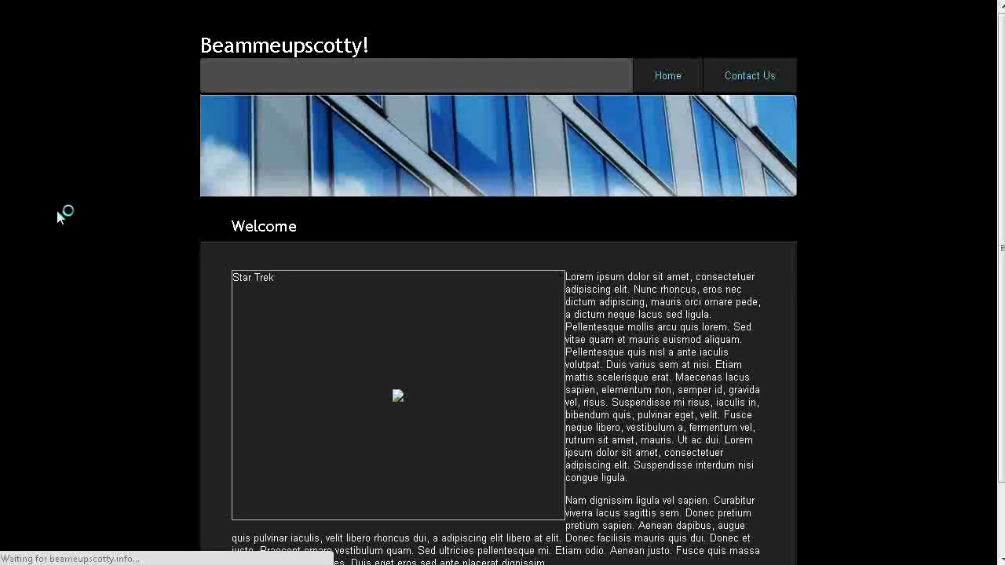
pyautogui.scroll(-1, 356, 231)
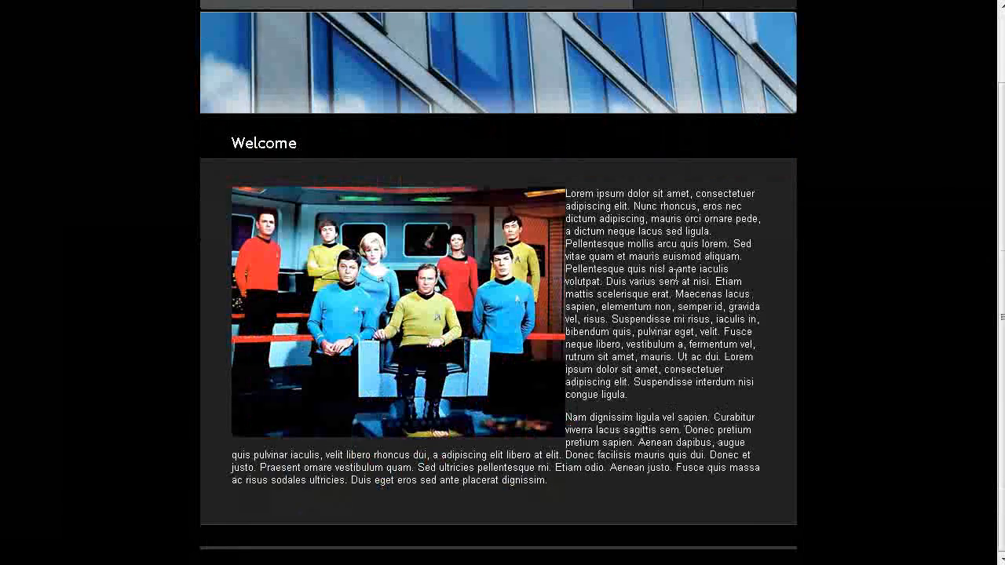
pyautogui.scroll(1, 255, 399)
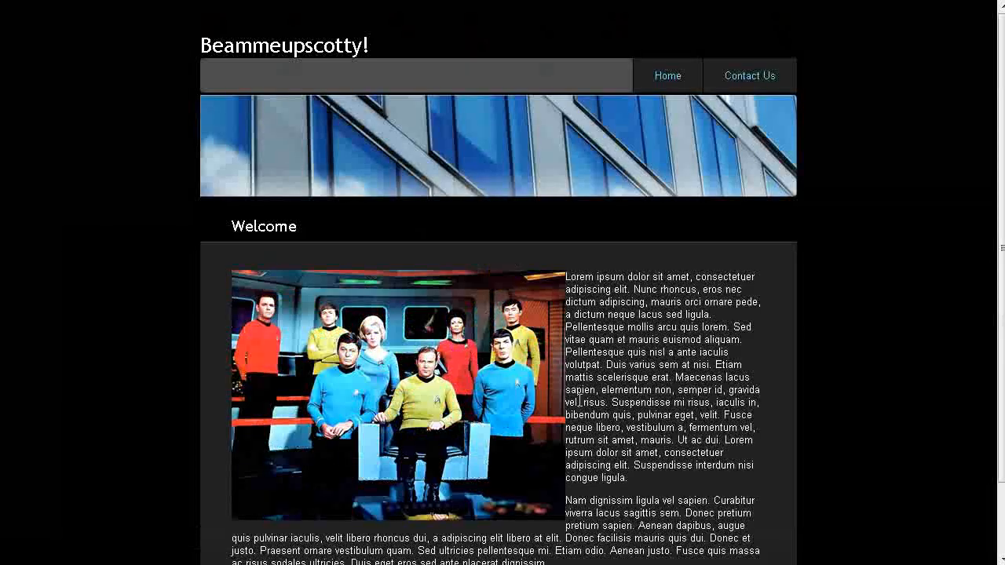
pyautogui.scroll(-1, 377, 355)
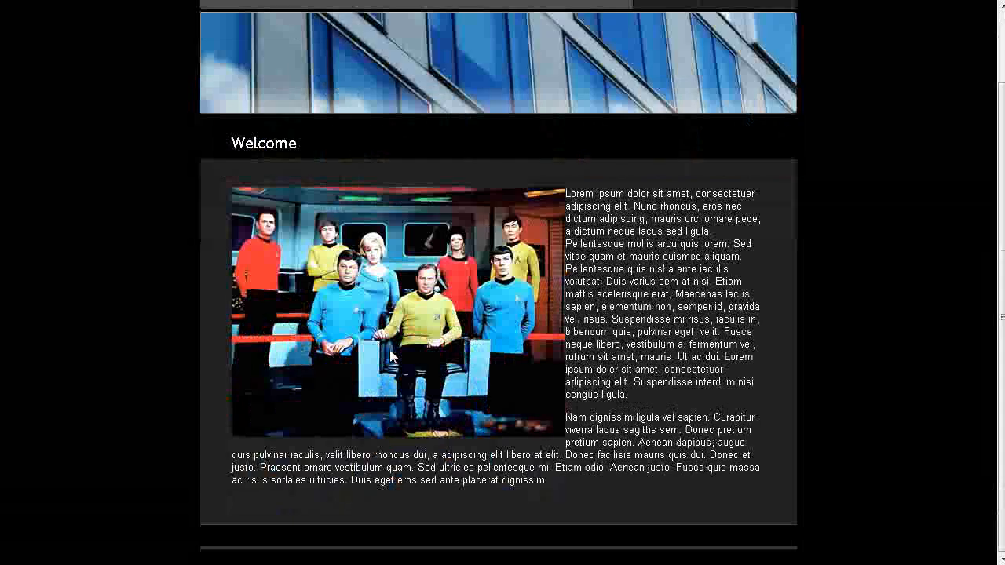
pyautogui.scroll(1, 391, 356)
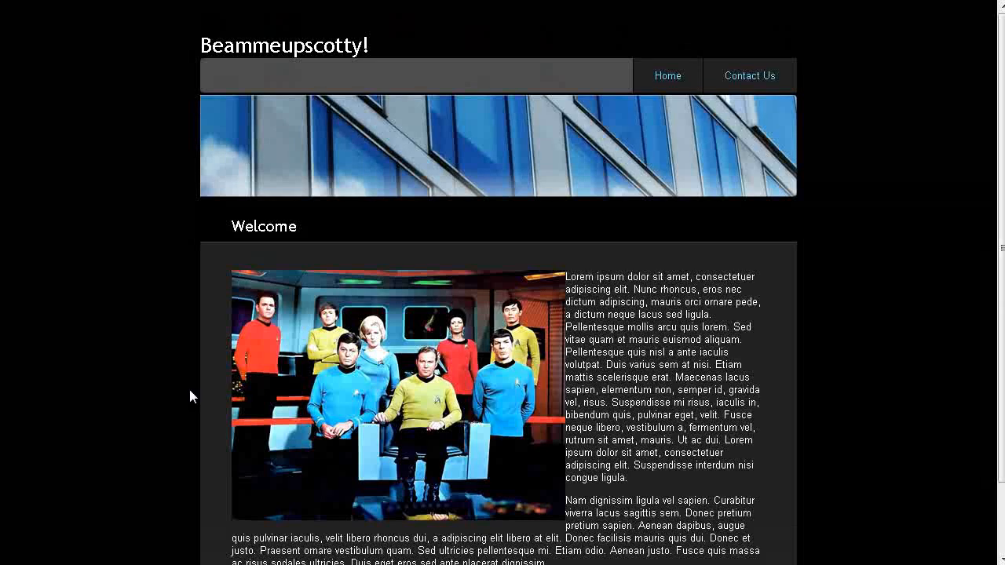
pyautogui.click(741, 71)
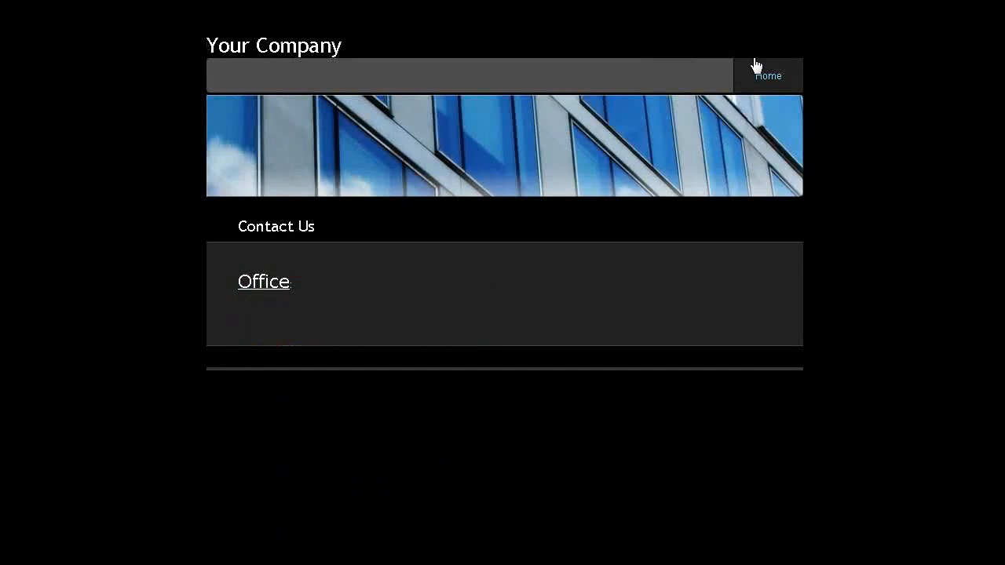
pyautogui.click(771, 73)
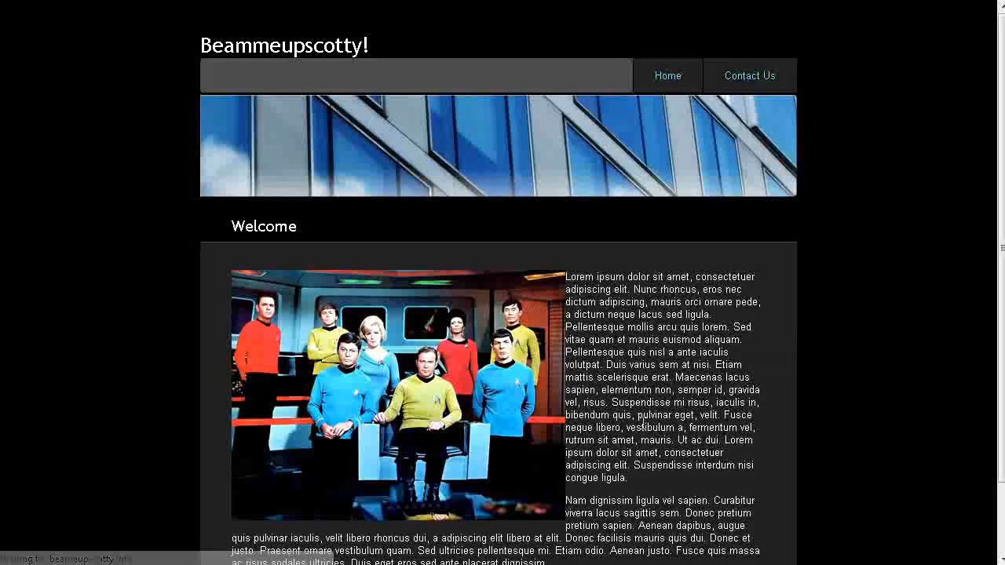